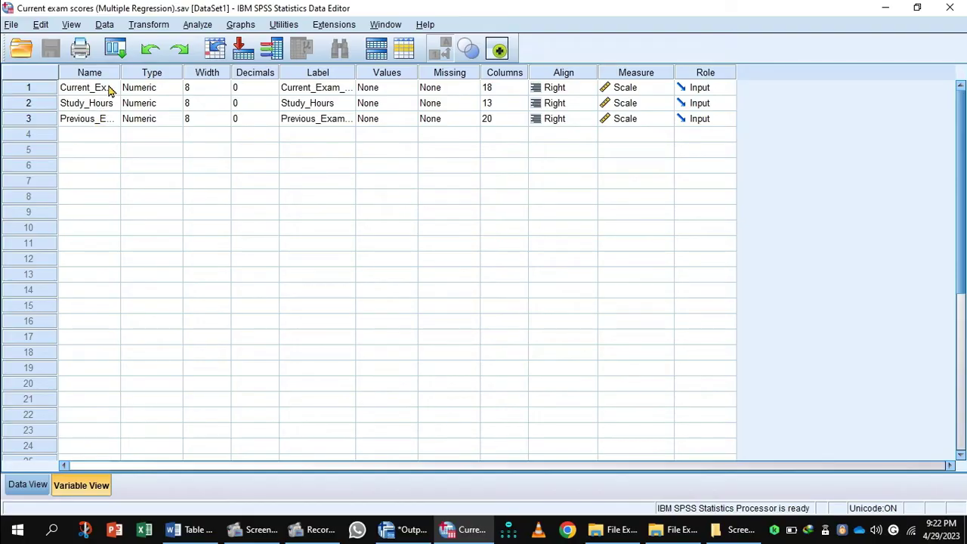
Step: Switch to Data View and start a Linear Regression analysis from the Analyze > Regression menu
{"action": "left_click", "coordinate": [28, 485]}
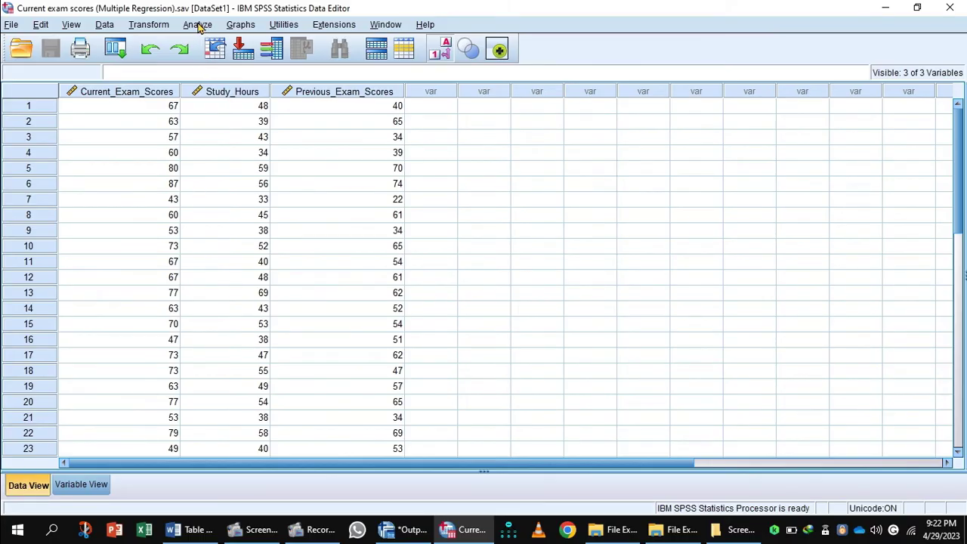
{"action": "left_click", "coordinate": [197, 25]}
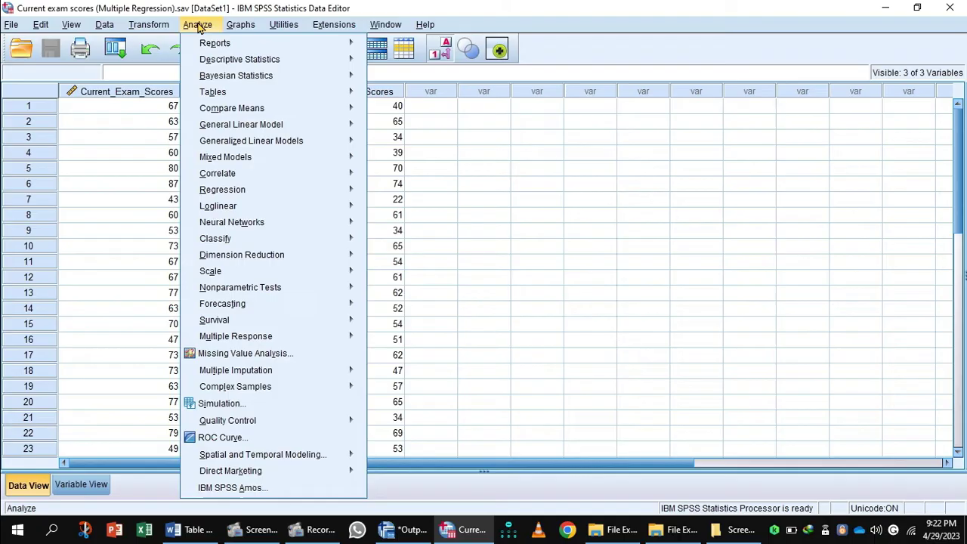
{"action": "mouse_move", "coordinate": [212, 193]}
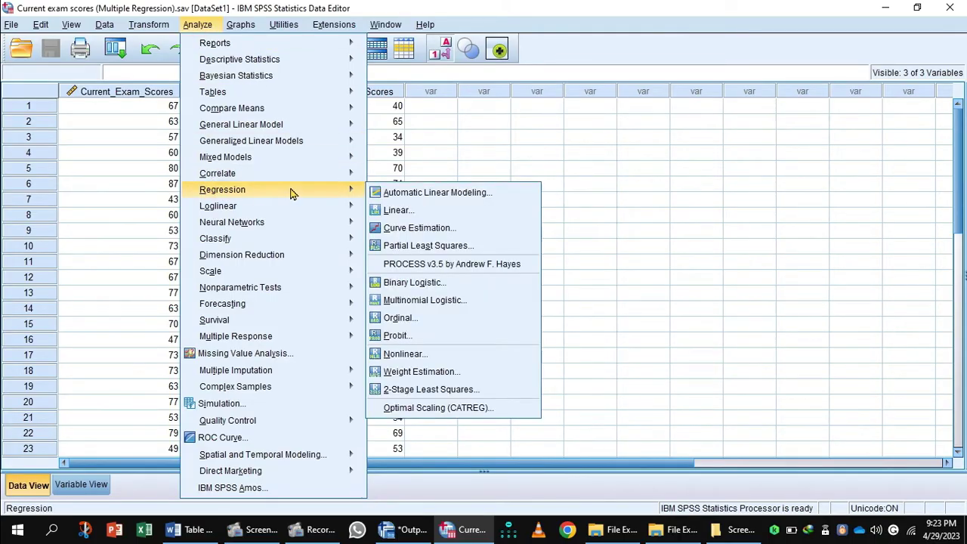
{"action": "left_click", "coordinate": [415, 215]}
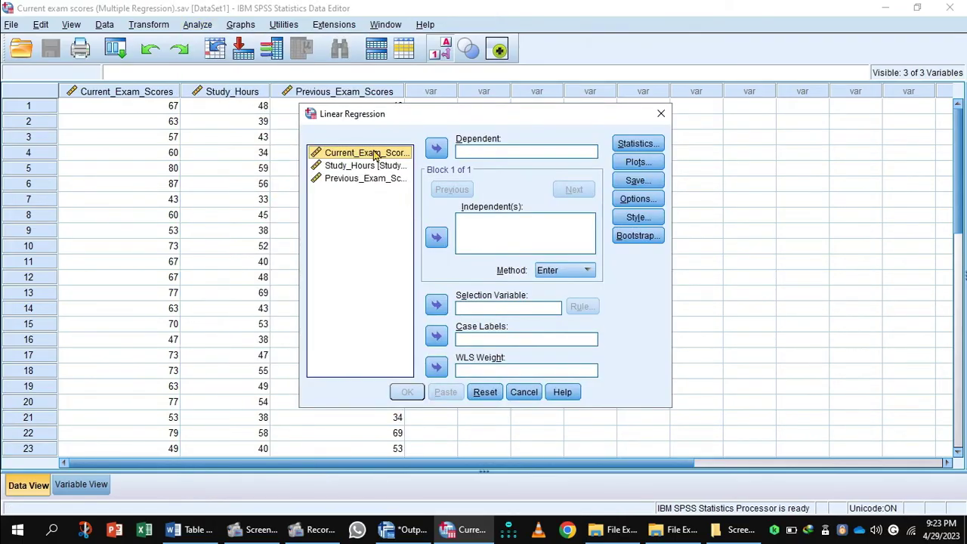
Step: Make Current_Exam_Scores the dependent and Study_Hours and Previous_Exam_Scores the independents
{"action": "left_click", "coordinate": [437, 148]}
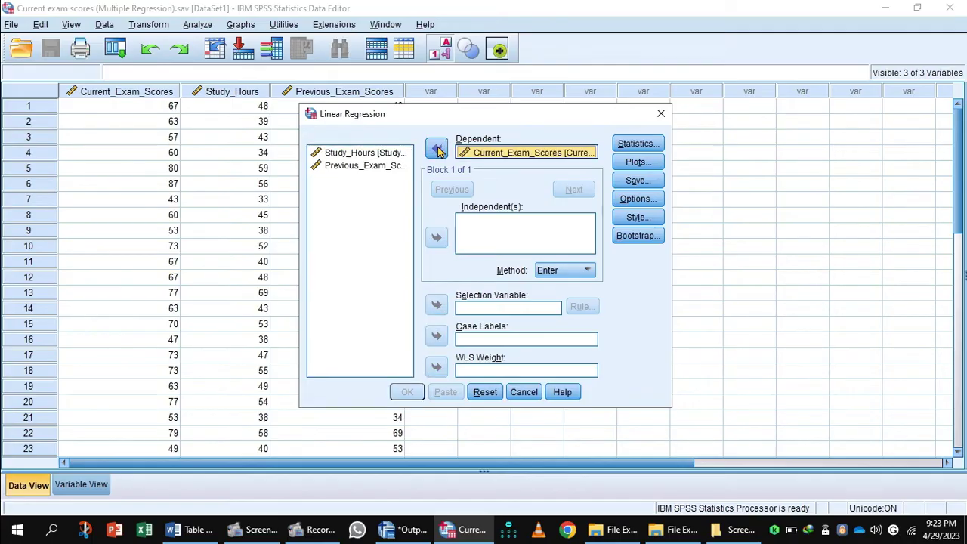
{"action": "left_click", "coordinate": [353, 154]}
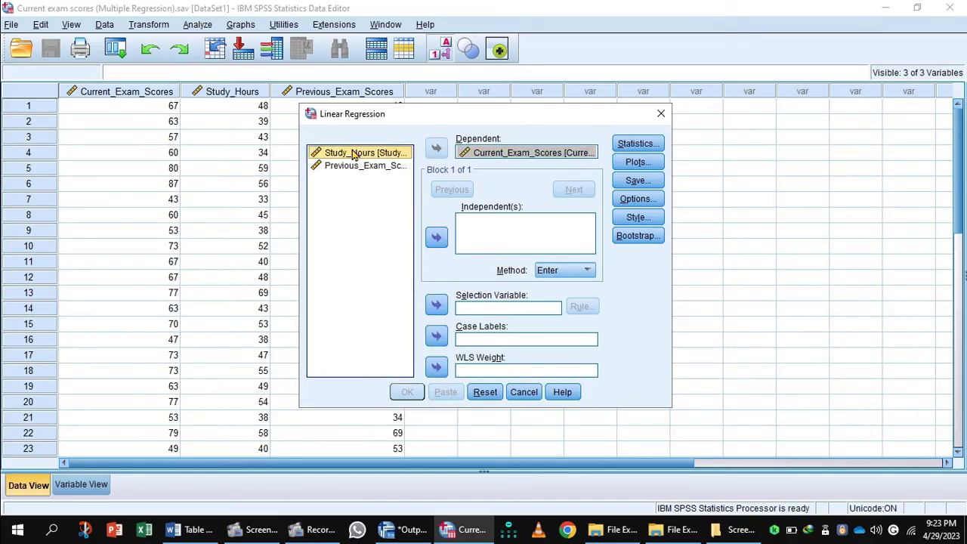
{"action": "key", "text": "shift+Down"}
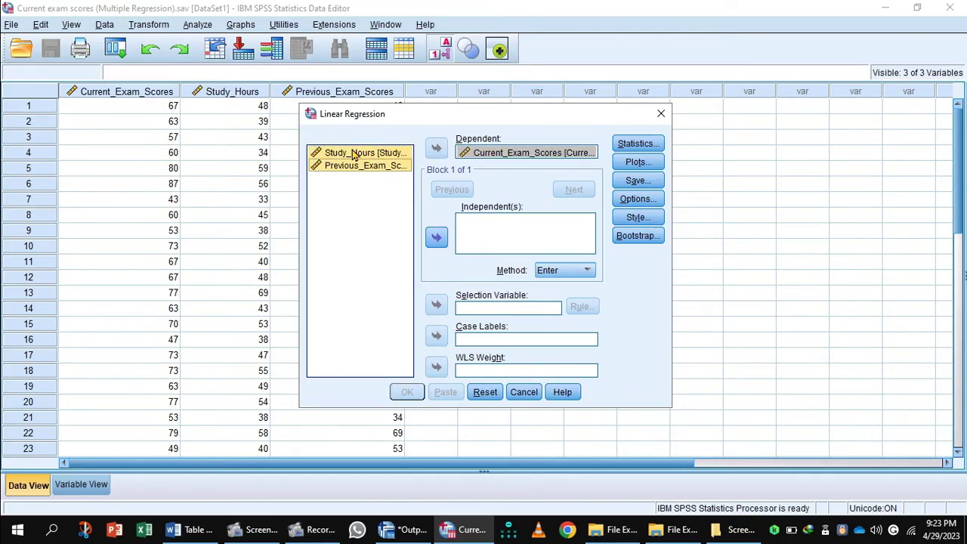
{"action": "left_click", "coordinate": [436, 239]}
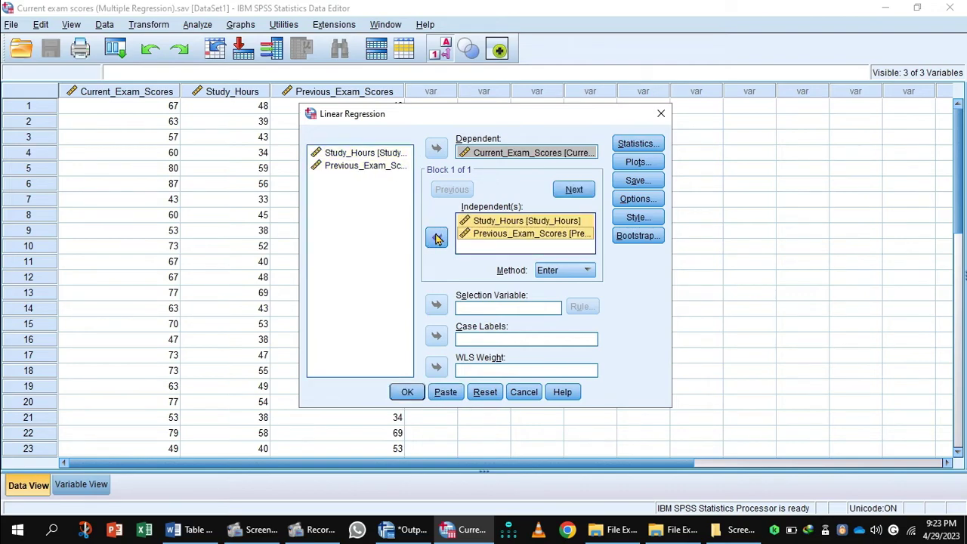
Step: Add descriptives, collinearity diagnostics and 95% confidence intervals to the regression statistics
{"action": "left_click", "coordinate": [637, 145]}
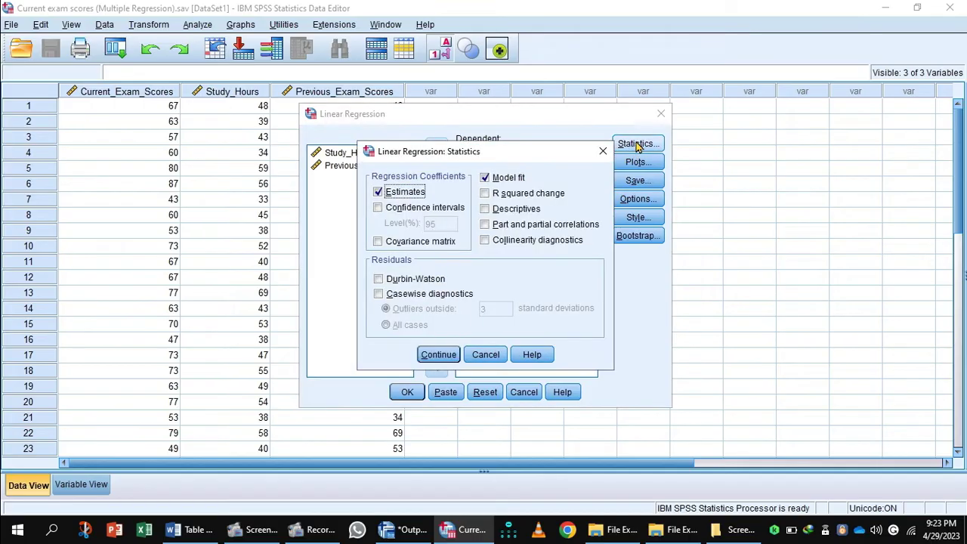
{"action": "left_click", "coordinate": [485, 193]}
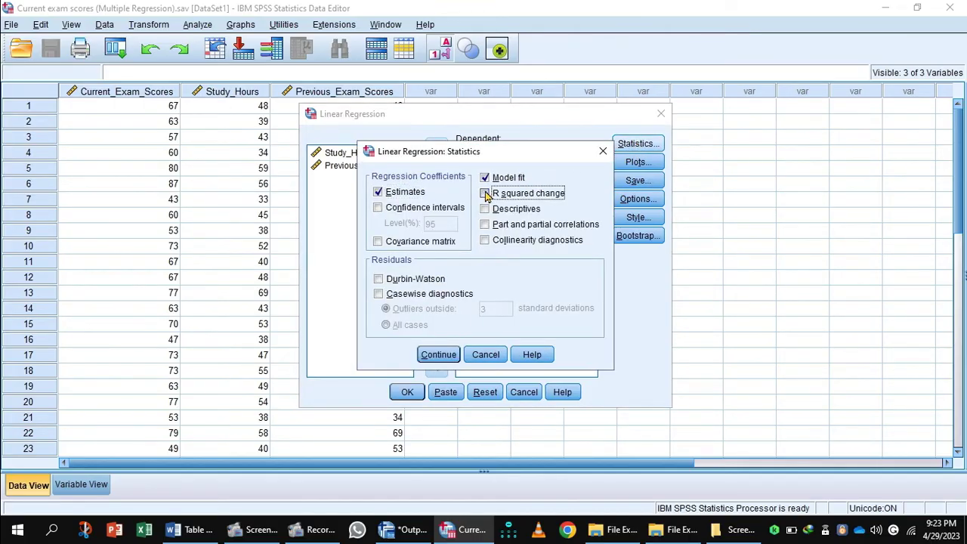
{"action": "left_click", "coordinate": [485, 194]}
{"action": "left_click", "coordinate": [485, 209]}
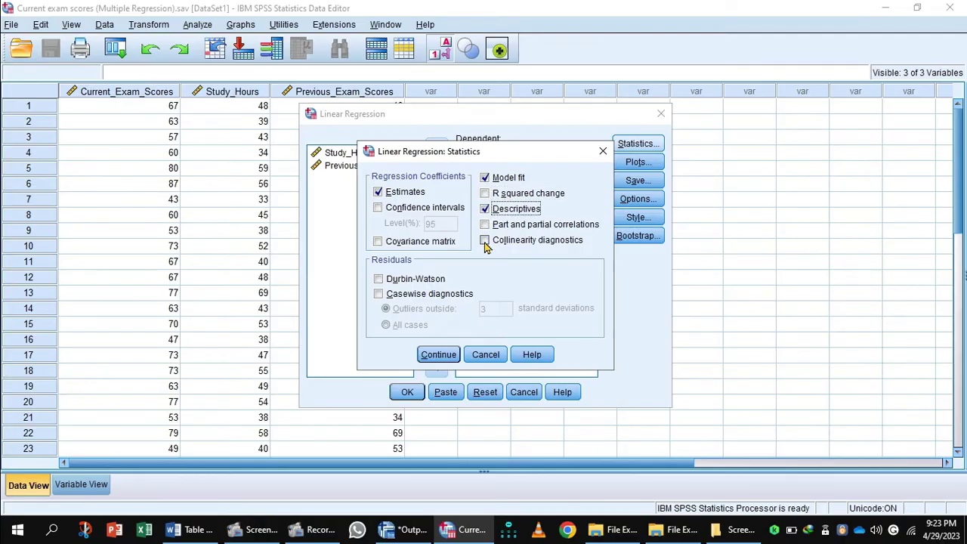
{"action": "left_click", "coordinate": [485, 240]}
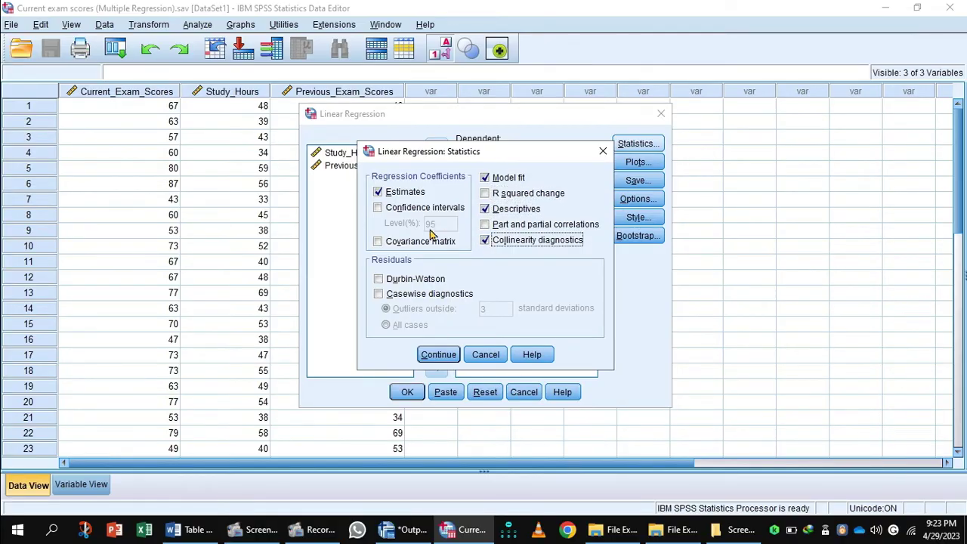
{"action": "left_click", "coordinate": [378, 209]}
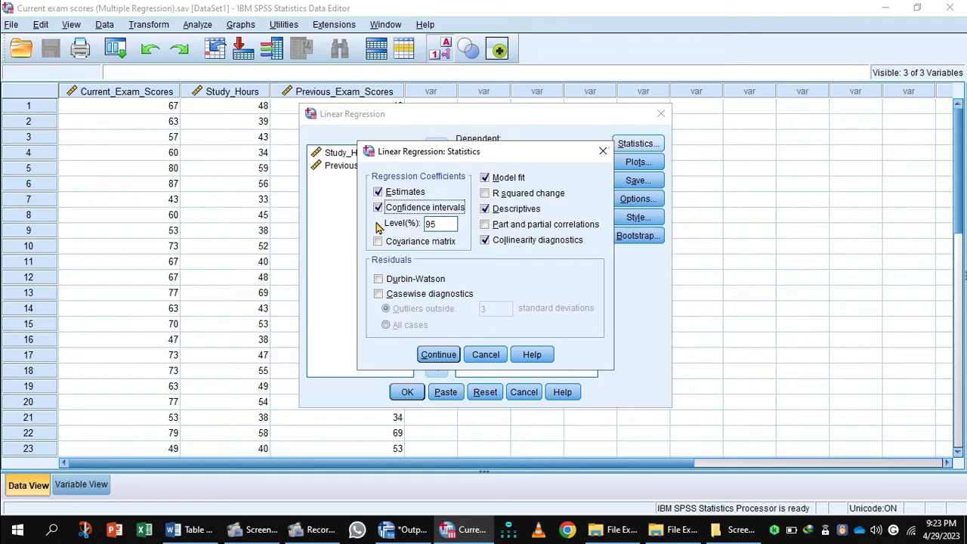
{"action": "left_click", "coordinate": [445, 354]}
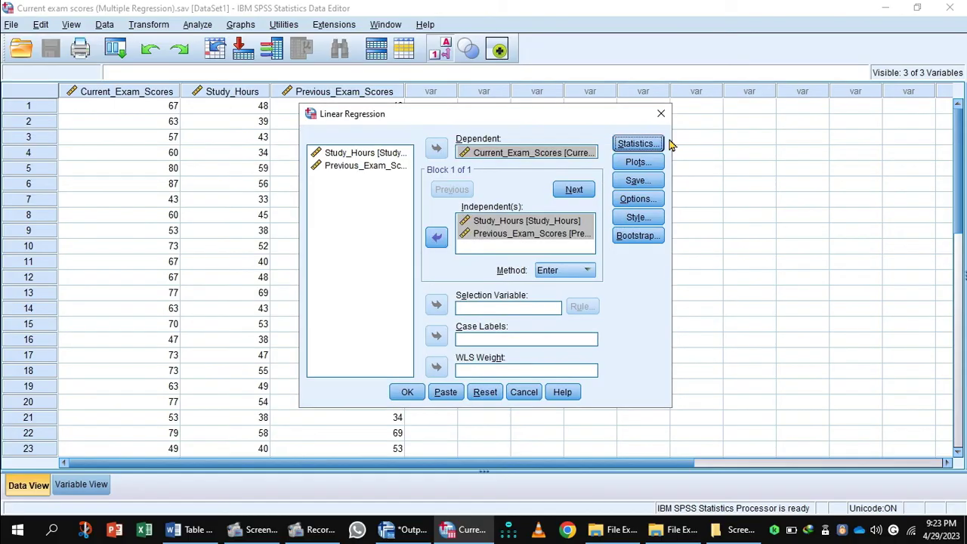
Step: Add a scatterplot with *ZPRED on the Y axis and *ZRESID on the X axis
{"action": "left_click", "coordinate": [641, 164]}
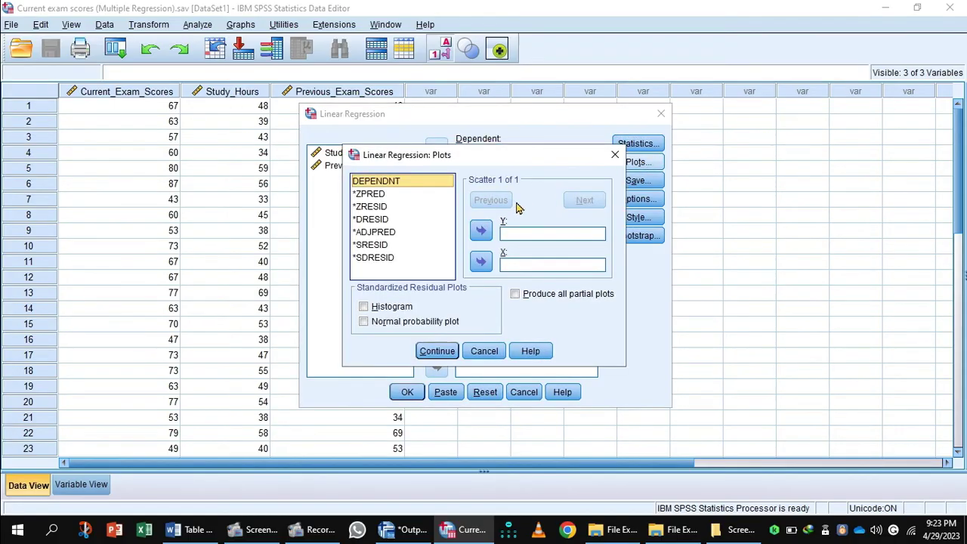
{"action": "left_click", "coordinate": [376, 198]}
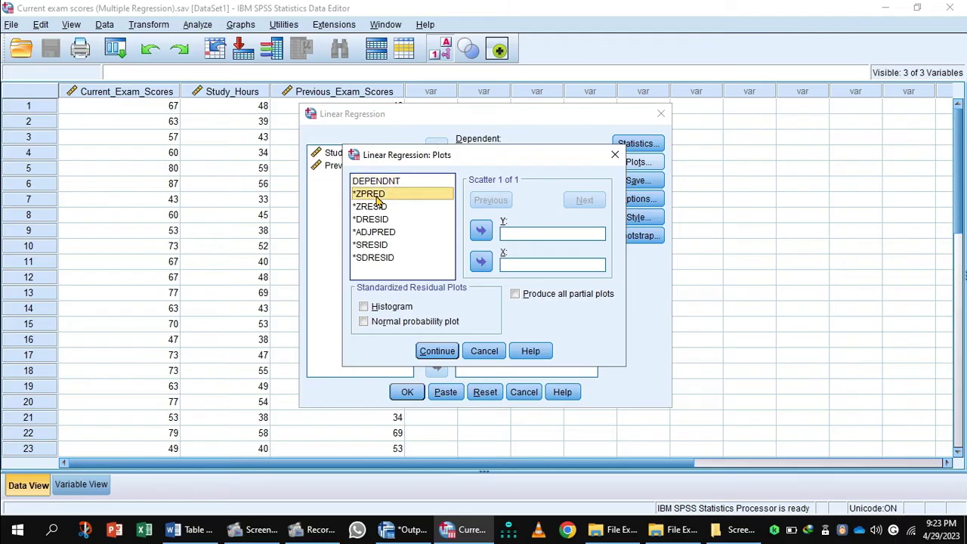
{"action": "left_click", "coordinate": [480, 231]}
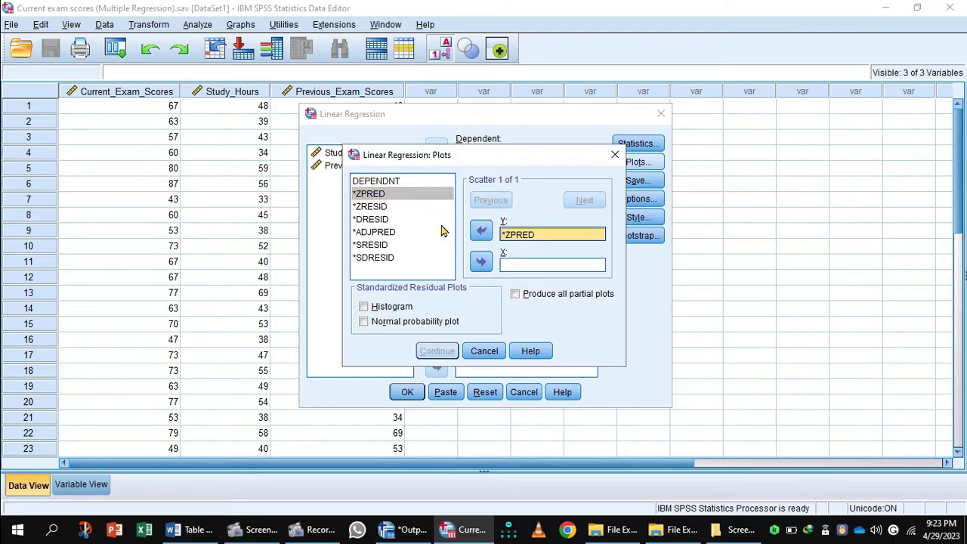
{"action": "left_click", "coordinate": [374, 207]}
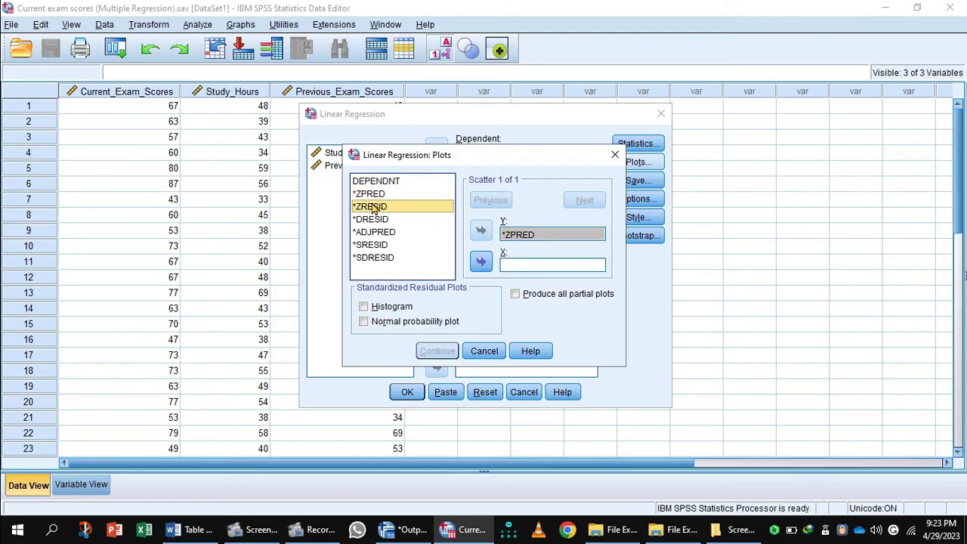
{"action": "left_click", "coordinate": [481, 262]}
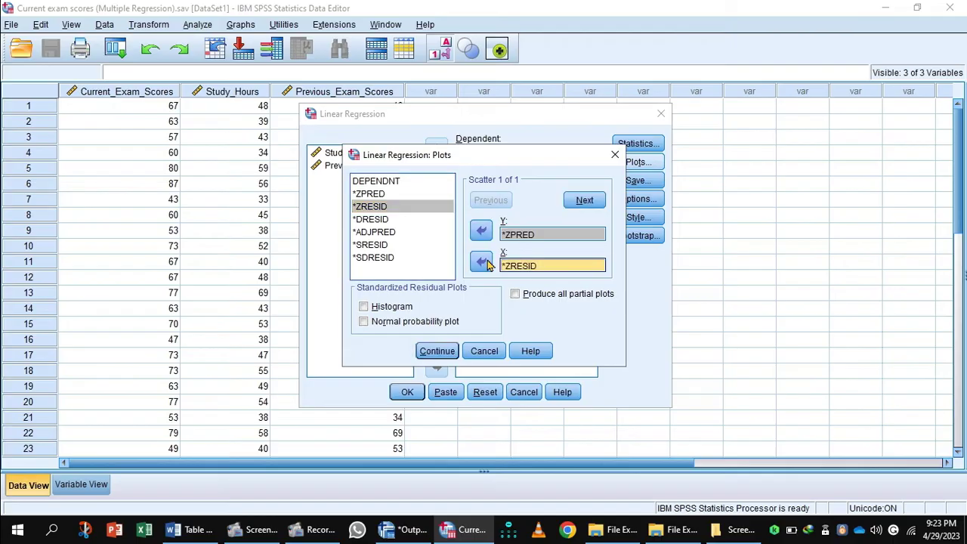
{"action": "left_click", "coordinate": [436, 350]}
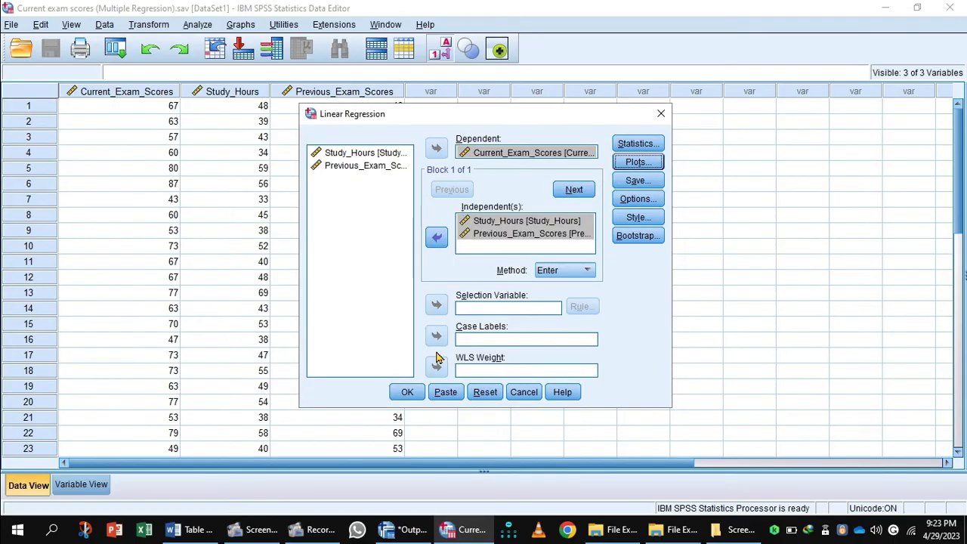
Step: Save standardized predicted values plus unstandardized and standardized residuals, then run the regression
{"action": "left_click", "coordinate": [637, 182]}
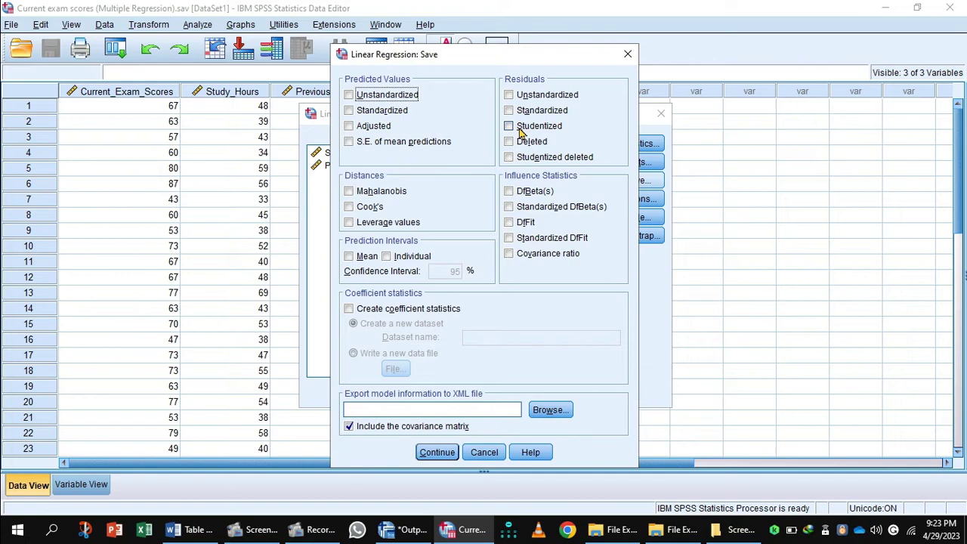
{"action": "left_click", "coordinate": [349, 110]}
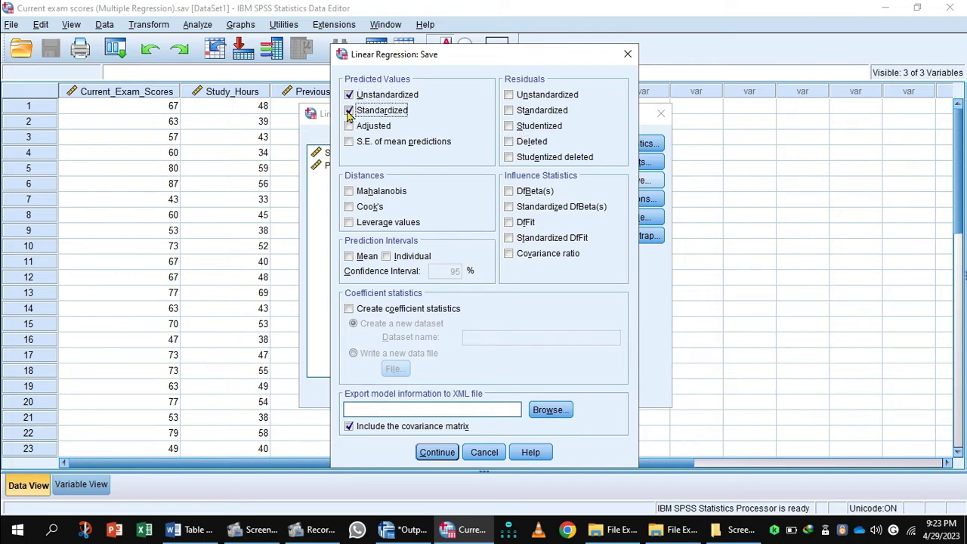
{"action": "left_click", "coordinate": [509, 96]}
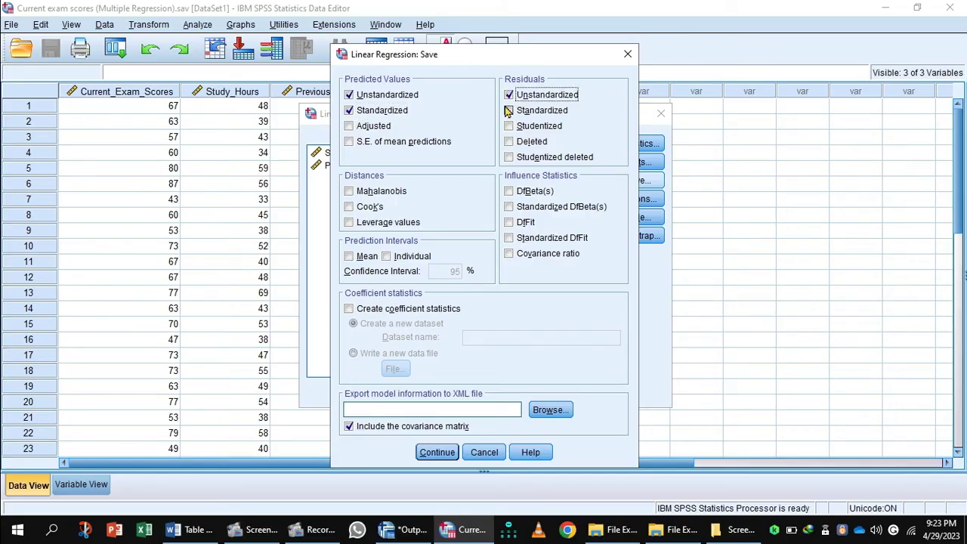
{"action": "left_click", "coordinate": [509, 111]}
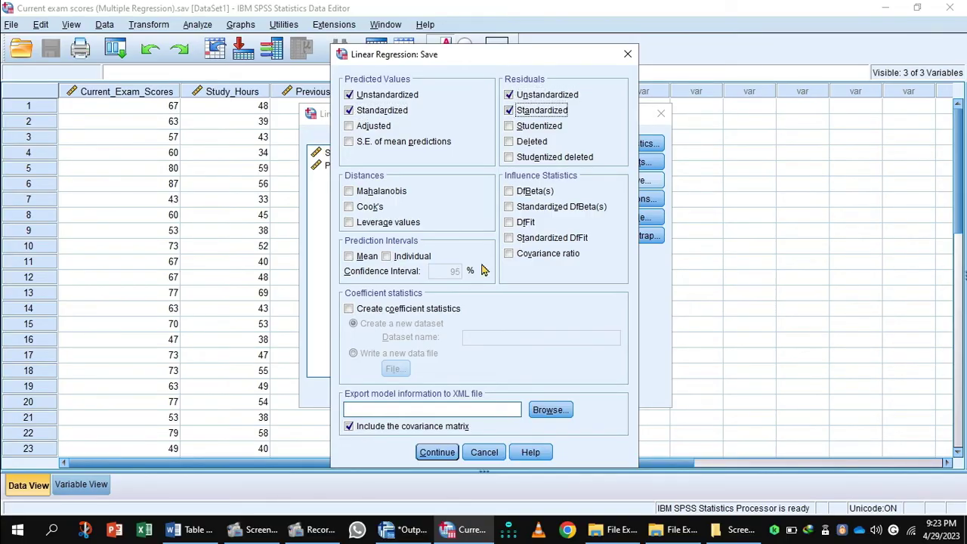
{"action": "left_click", "coordinate": [437, 452]}
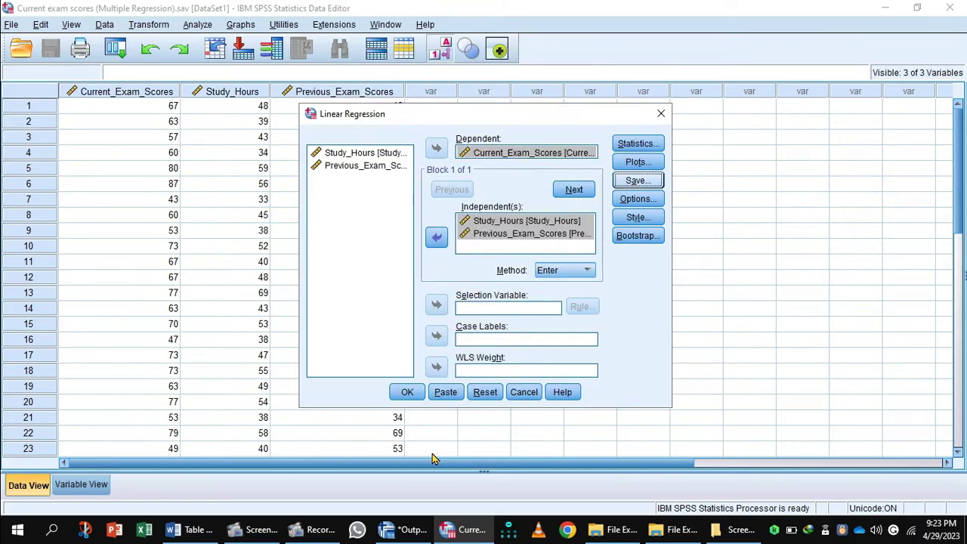
{"action": "left_click", "coordinate": [406, 392]}
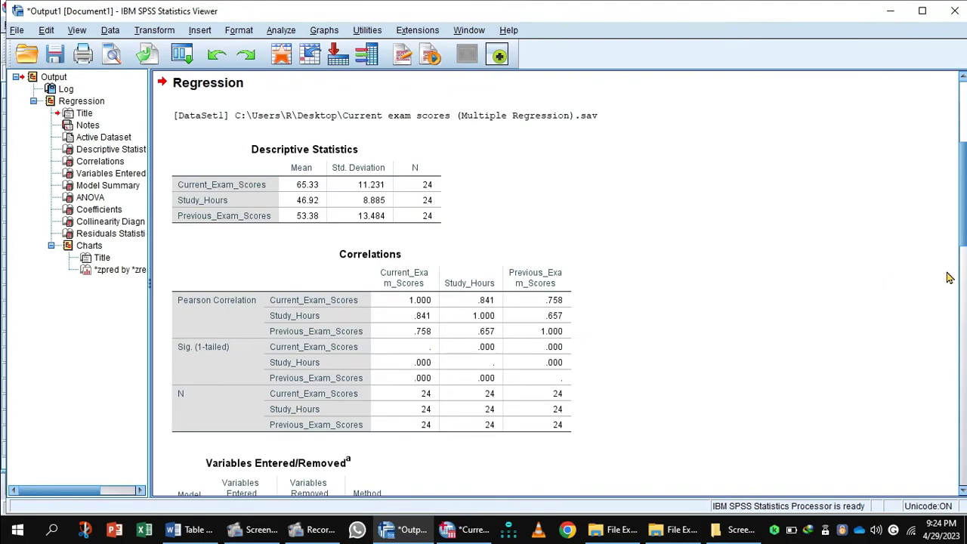
Step: Review the Correlations table, then the Model Summary (R .884, R Square .781) and ANOVA (F 37.457)
{"action": "scroll", "coordinate": [963, 226], "scroll_direction": "down", "scroll_amount": 2}
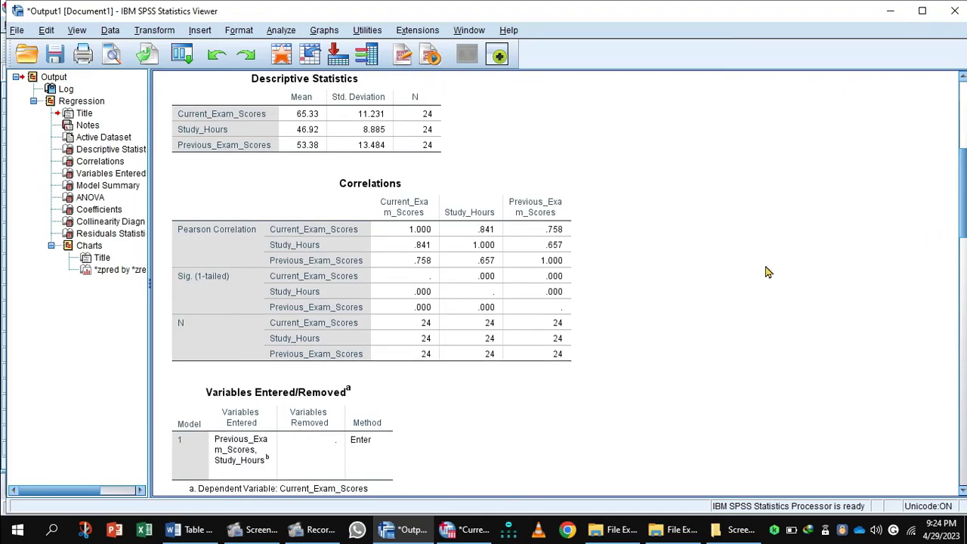
{"action": "left_click", "coordinate": [529, 309]}
{"action": "left_click_drag", "start_coordinate": [963, 216], "coordinate": [948, 273]}
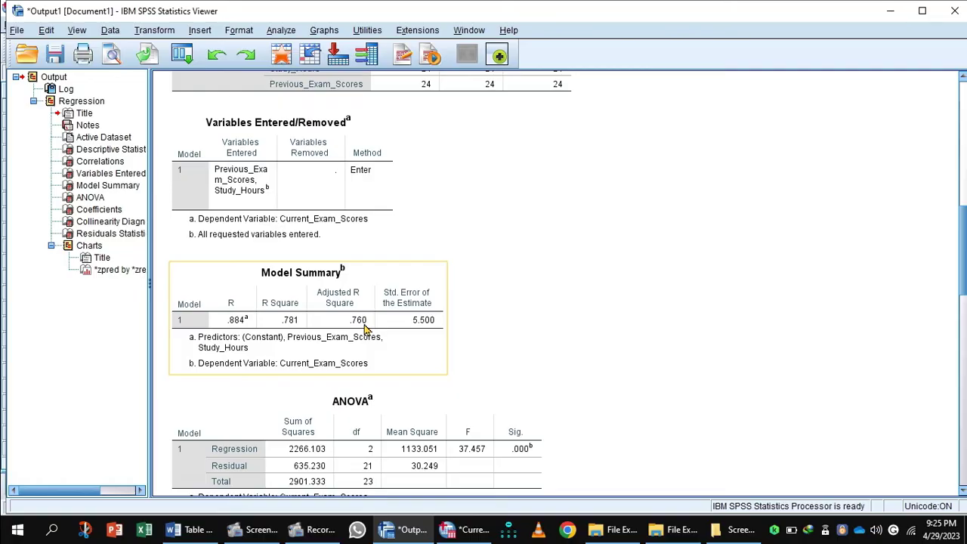
Step: Inspect the ANOVA table, then the Coefficients table (Study_Hours B .763, Previous_Exam_Scores B .301)
{"action": "left_click", "coordinate": [346, 443]}
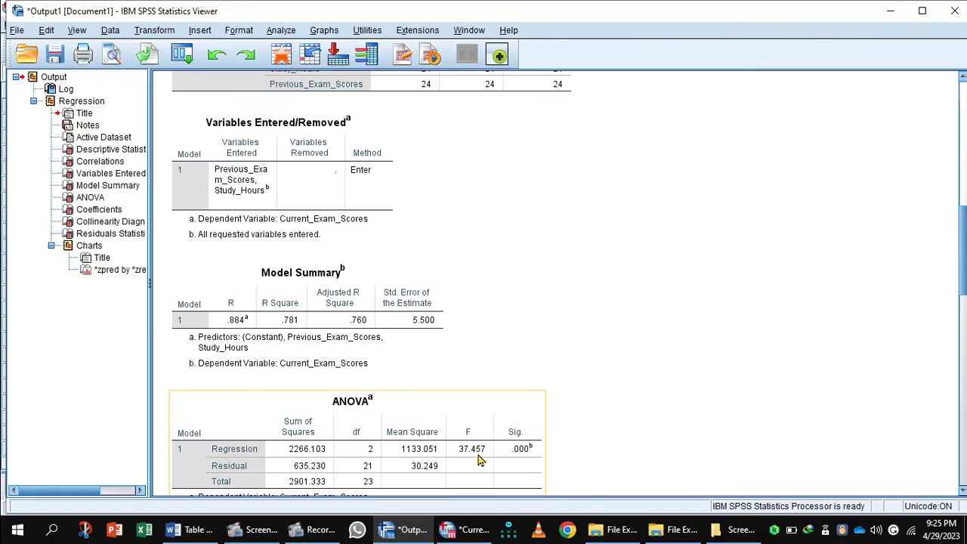
{"action": "left_click", "coordinate": [569, 447]}
{"action": "left_click", "coordinate": [515, 458]}
{"action": "left_click", "coordinate": [732, 456]}
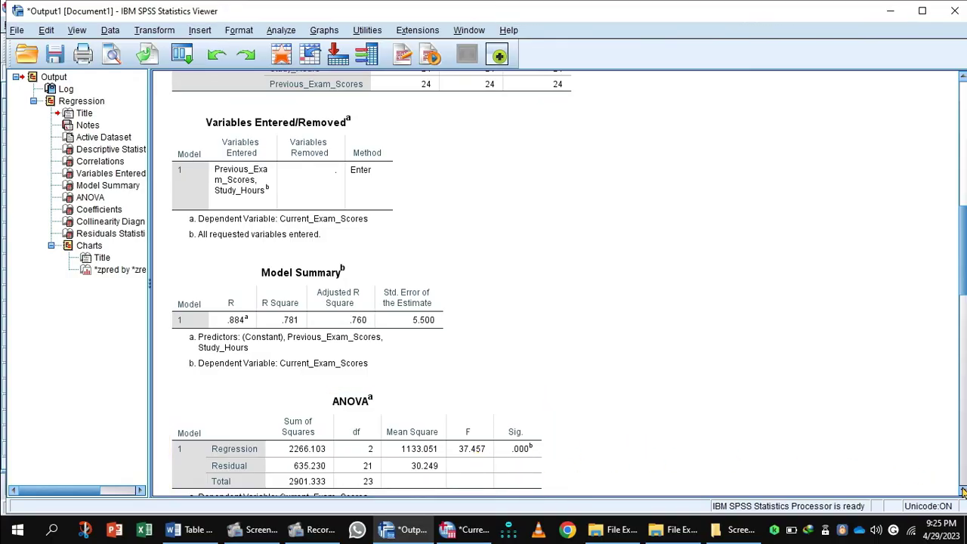
{"action": "left_click", "coordinate": [962, 491]}
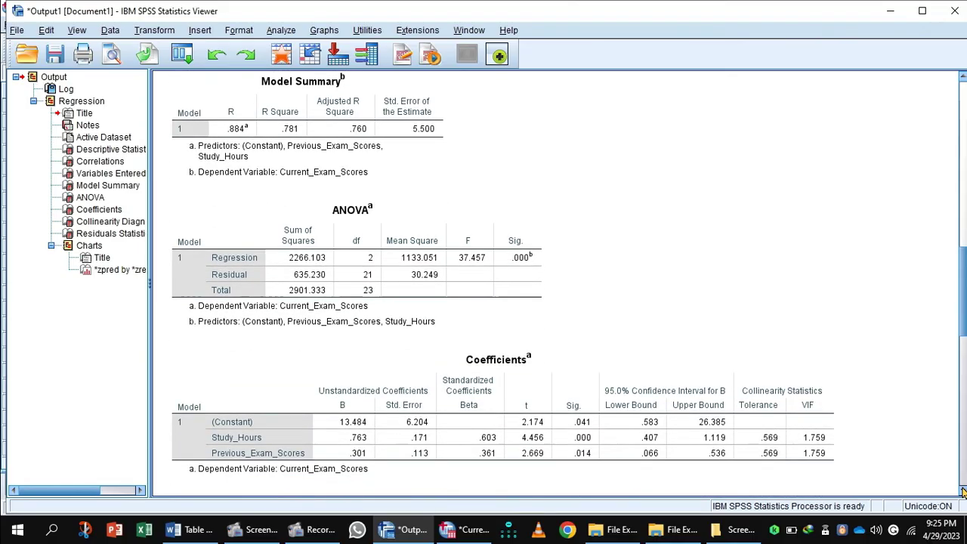
{"action": "left_click", "coordinate": [581, 451]}
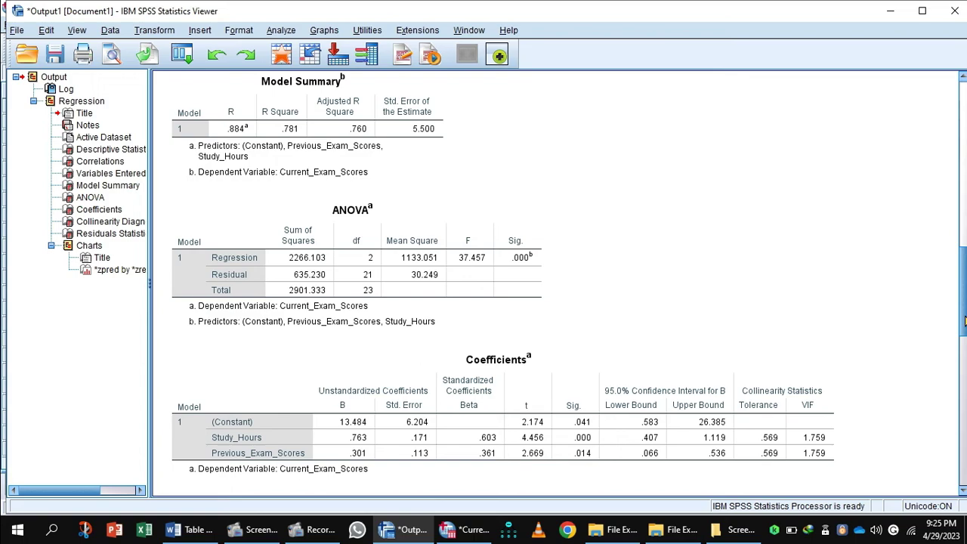
Step: Review Collinearity Diagnostics (highest condition index 15.329) and Residuals Statistics across 24 cases
{"action": "left_click_drag", "start_coordinate": [964, 321], "coordinate": [962, 361]}
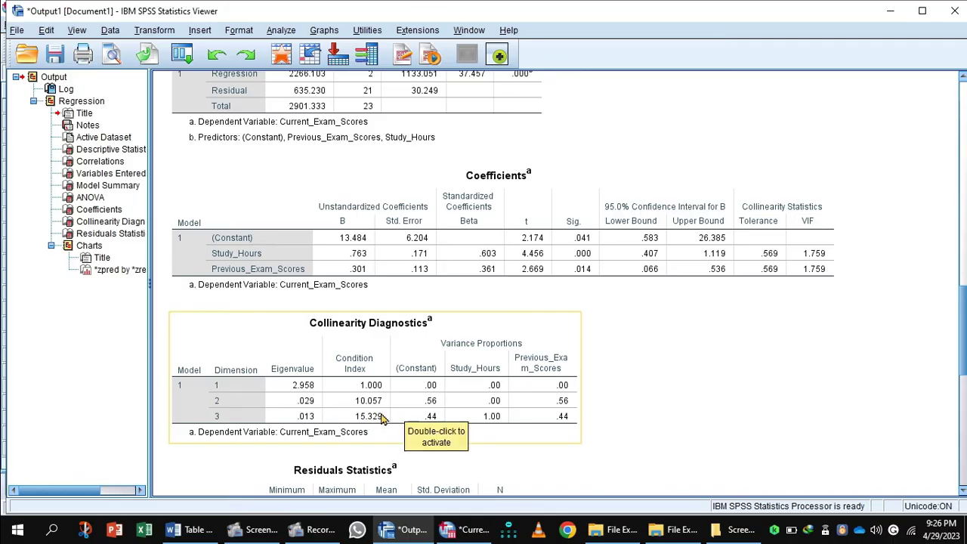
{"action": "left_click", "coordinate": [597, 393]}
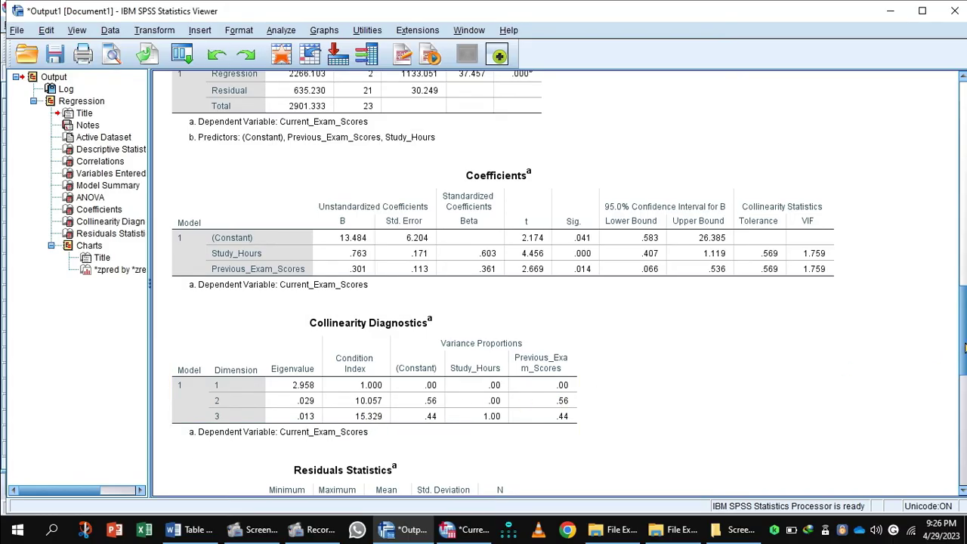
{"action": "left_click_drag", "start_coordinate": [964, 348], "coordinate": [963, 366]}
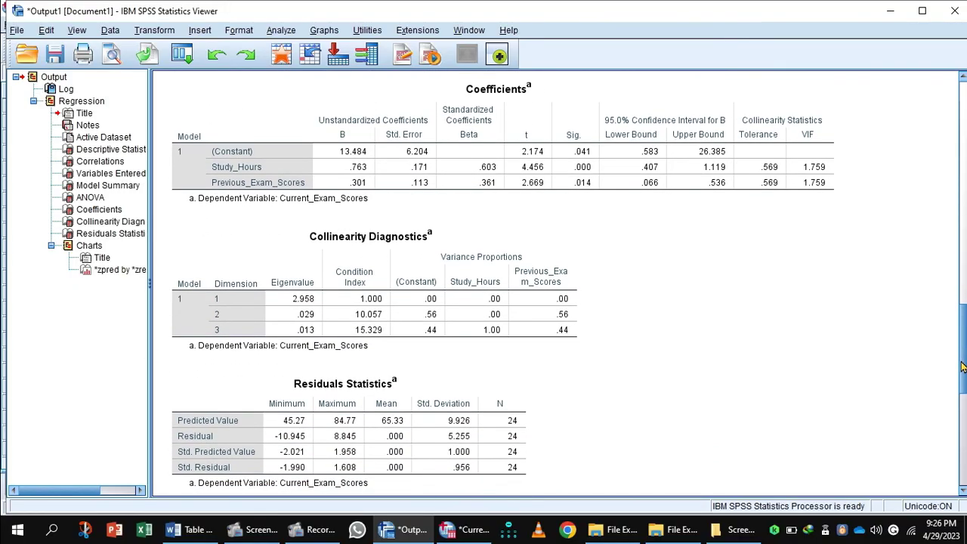
{"action": "left_click", "coordinate": [204, 533]}
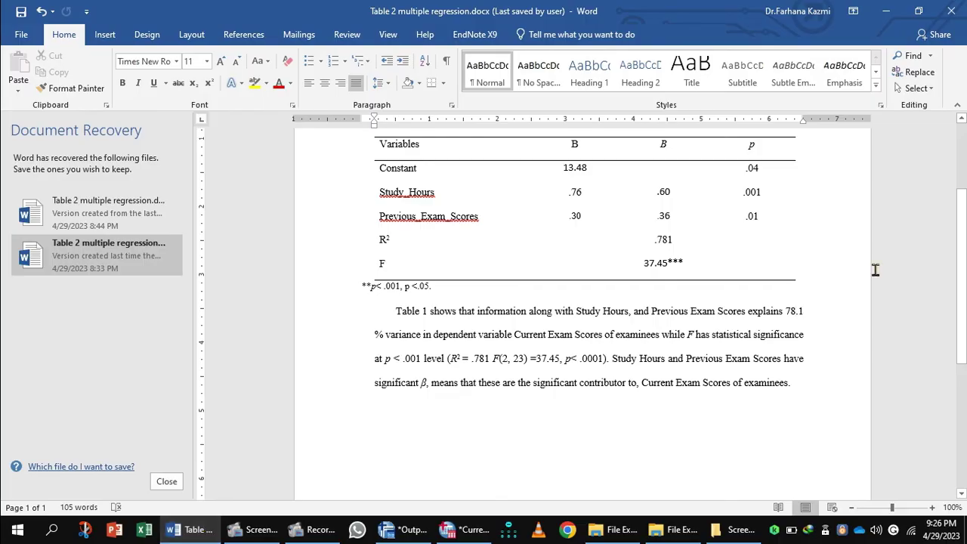
{"action": "scroll", "coordinate": [843, 223], "scroll_direction": "up", "scroll_amount": 1}
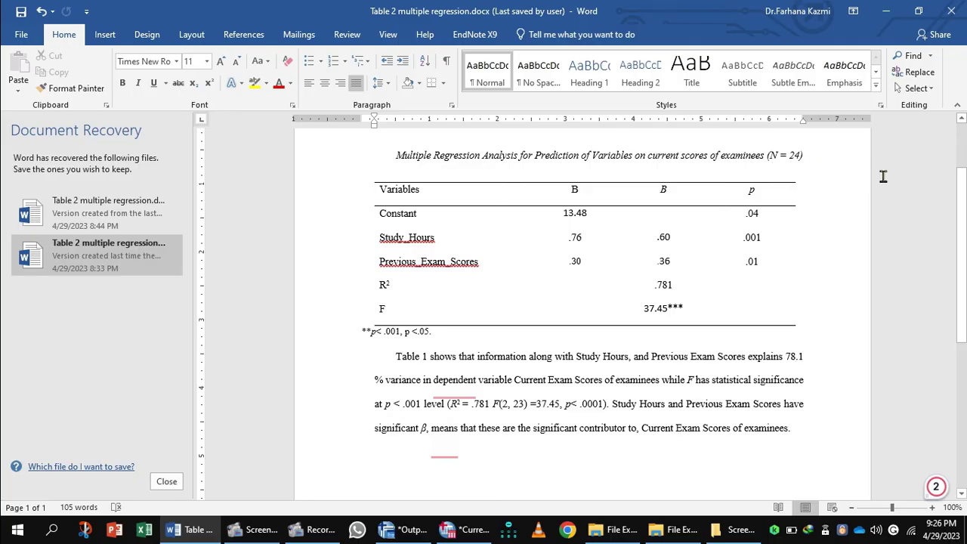
{"action": "left_click_drag", "start_coordinate": [962, 200], "coordinate": [962, 227]}
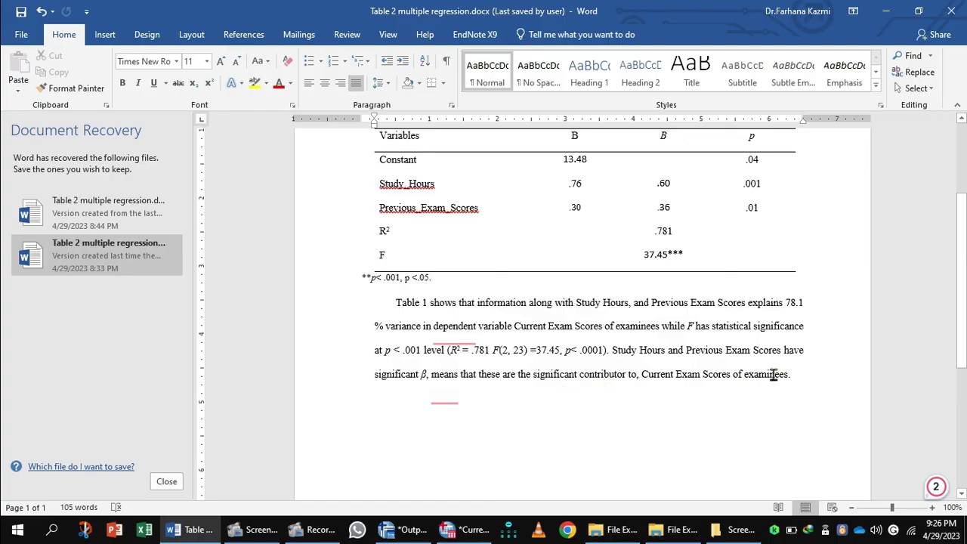
{"action": "mouse_move", "coordinate": [314, 530]}
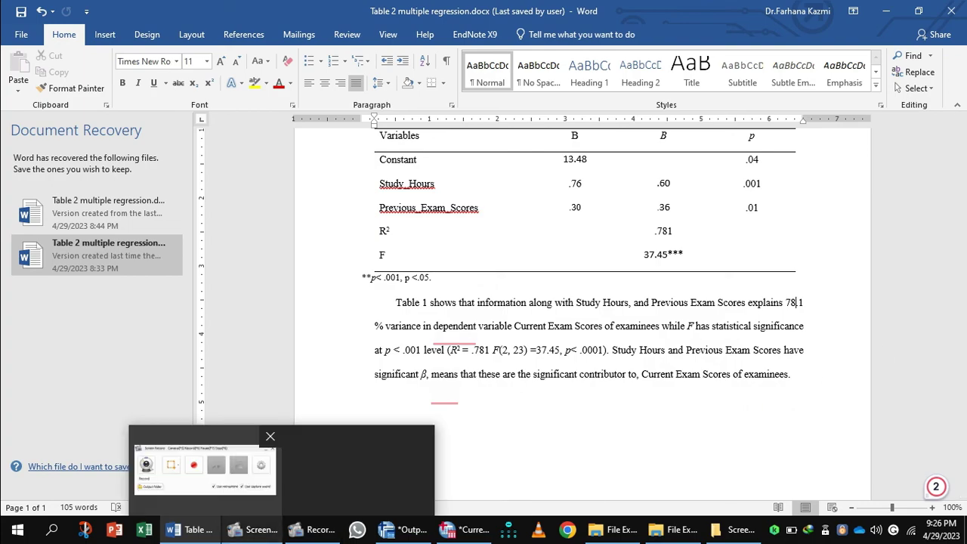
{"action": "left_click", "coordinate": [250, 530]}
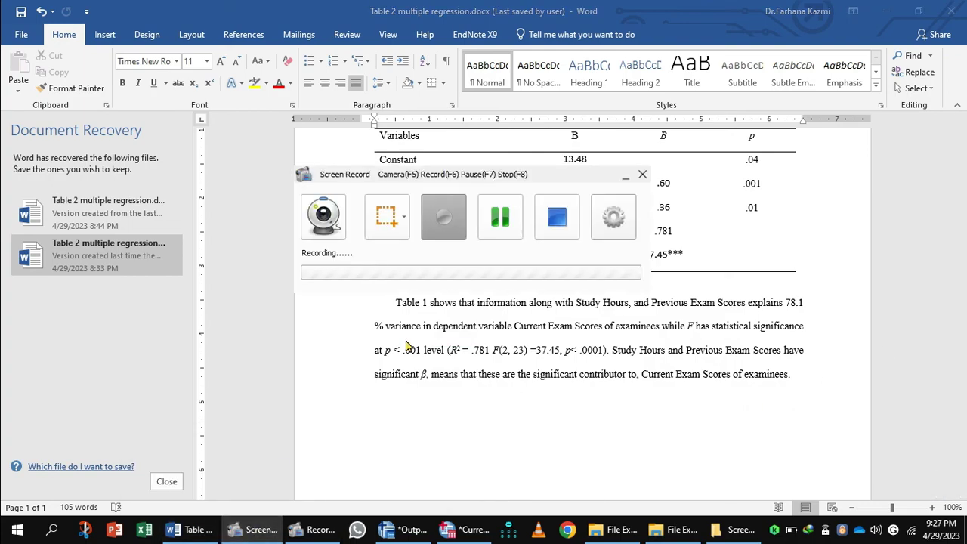
{"action": "left_click", "coordinate": [501, 219]}
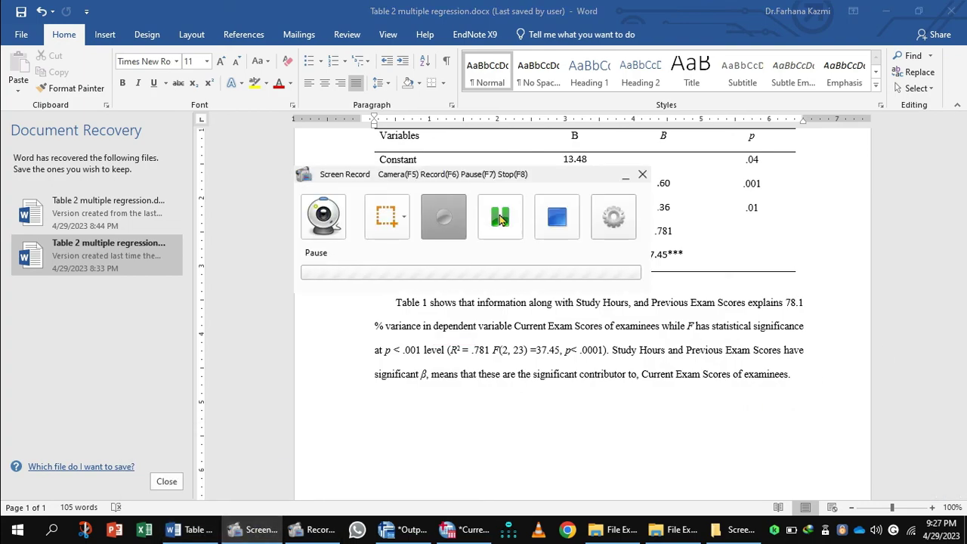